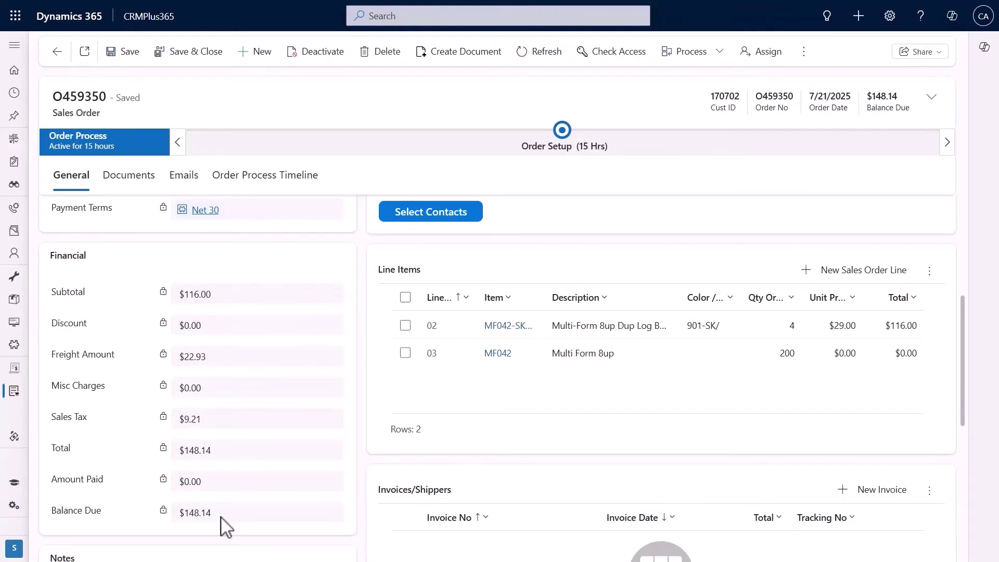
- Set the order's Shipping Method to Email and add the second listed contact as its ship notification contact
scroll(221, 517, "up", 4)
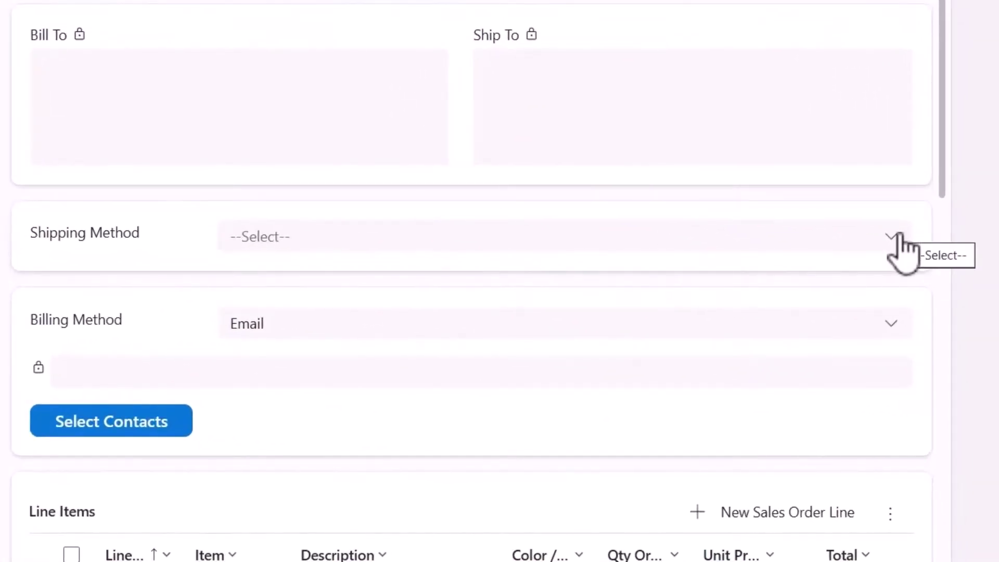
left_click(903, 244)
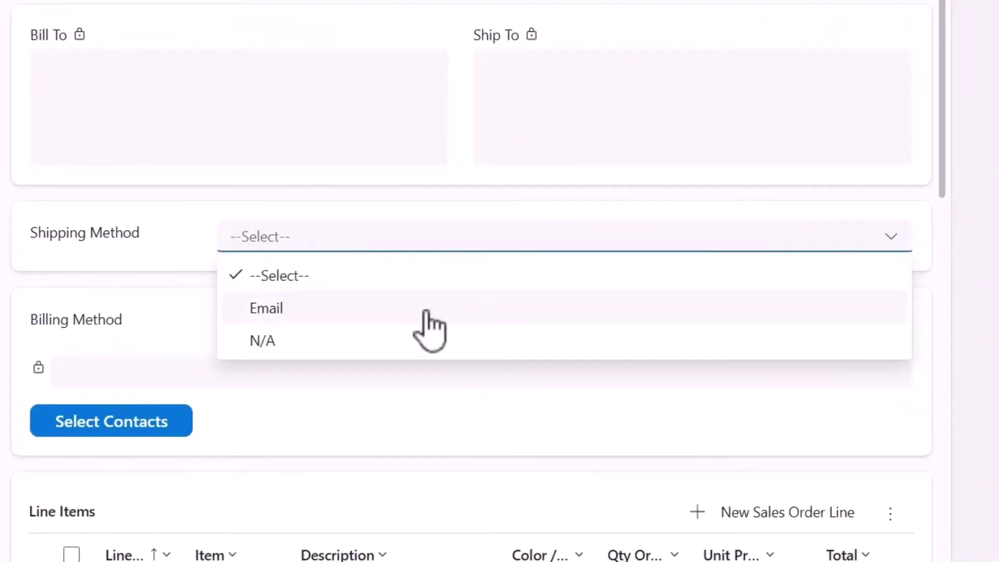
left_click(309, 313)
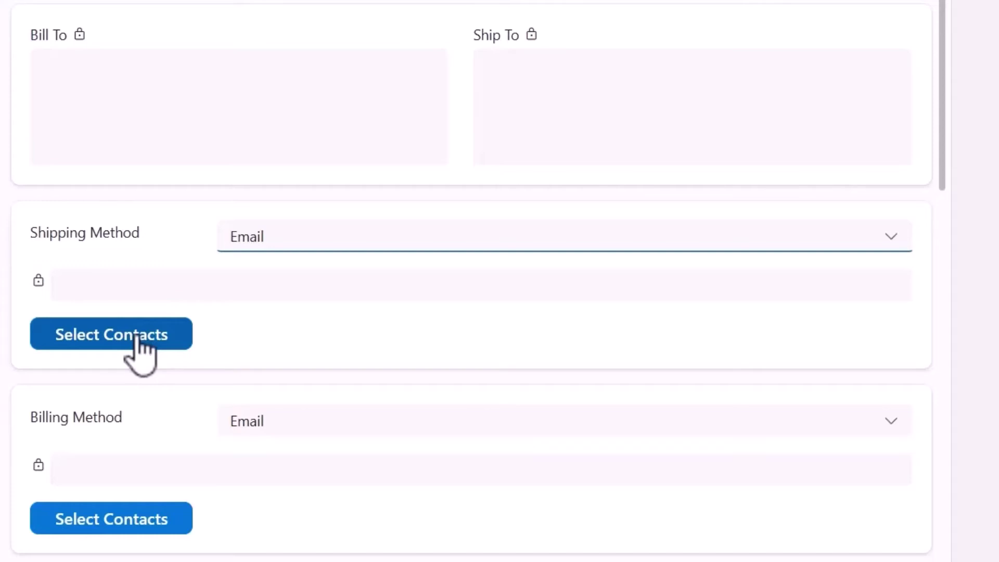
left_click(138, 346)
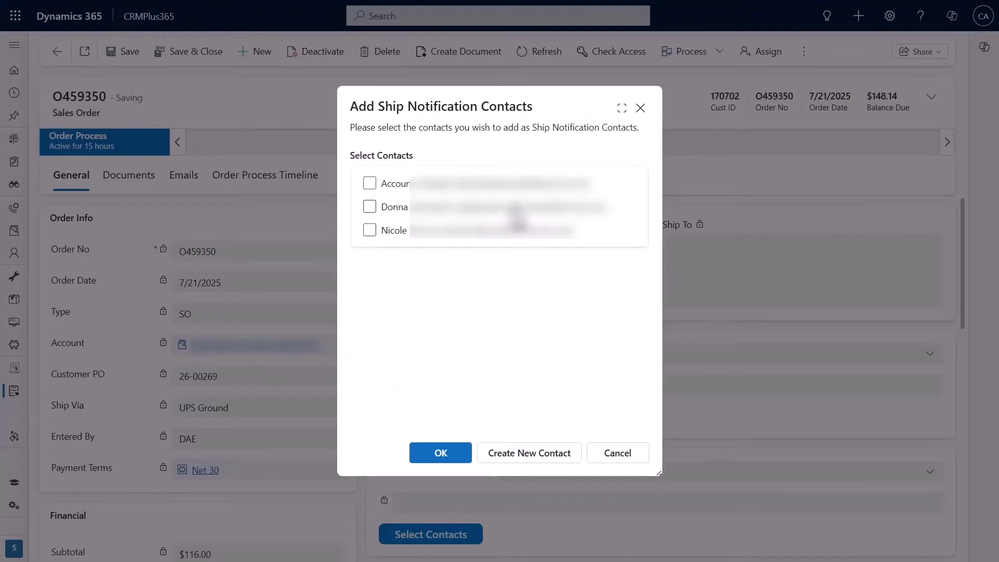
left_click(369, 207)
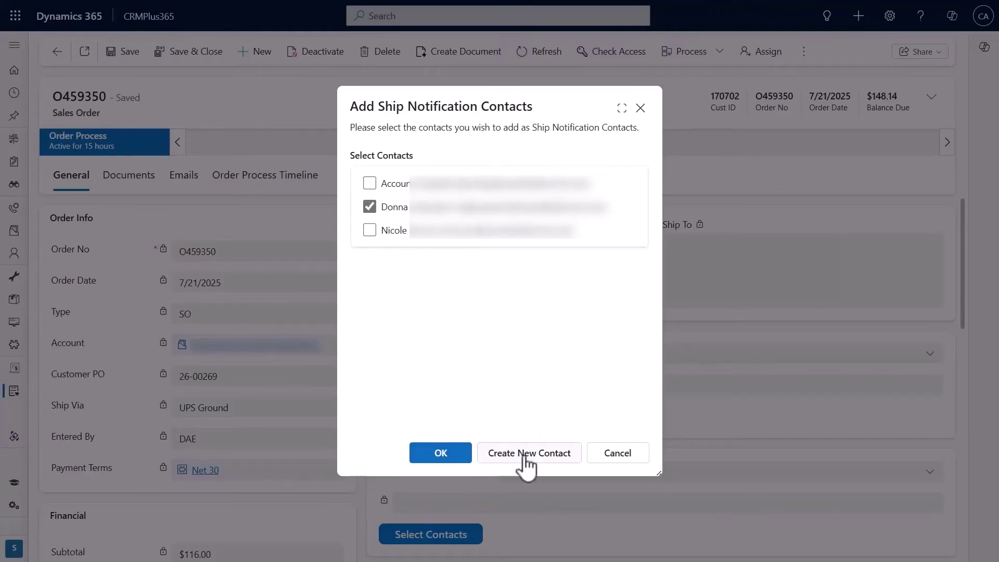
left_click(441, 455)
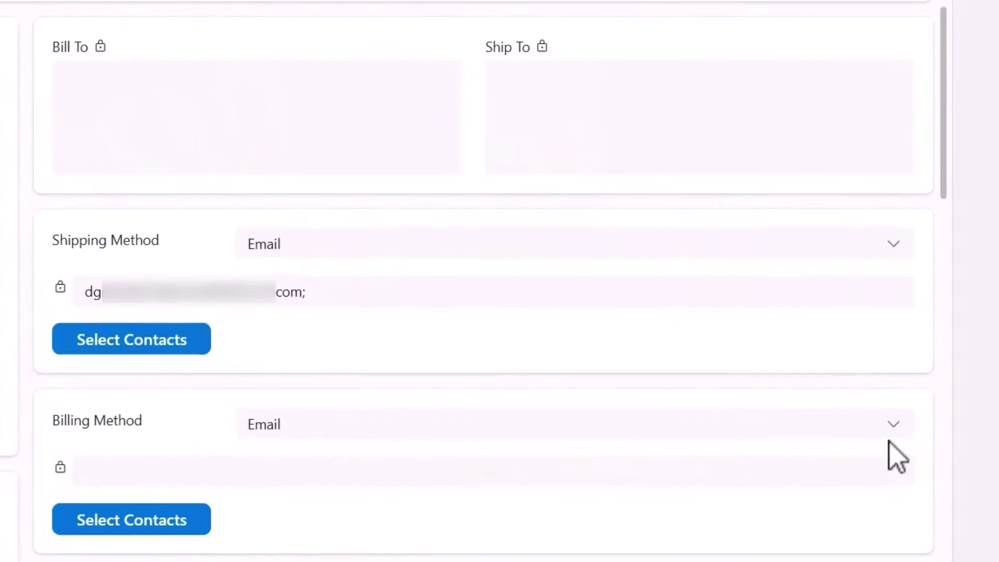
- Keep the Billing Method as Email and add the first two listed contacts as invoice contacts
left_click(889, 430)
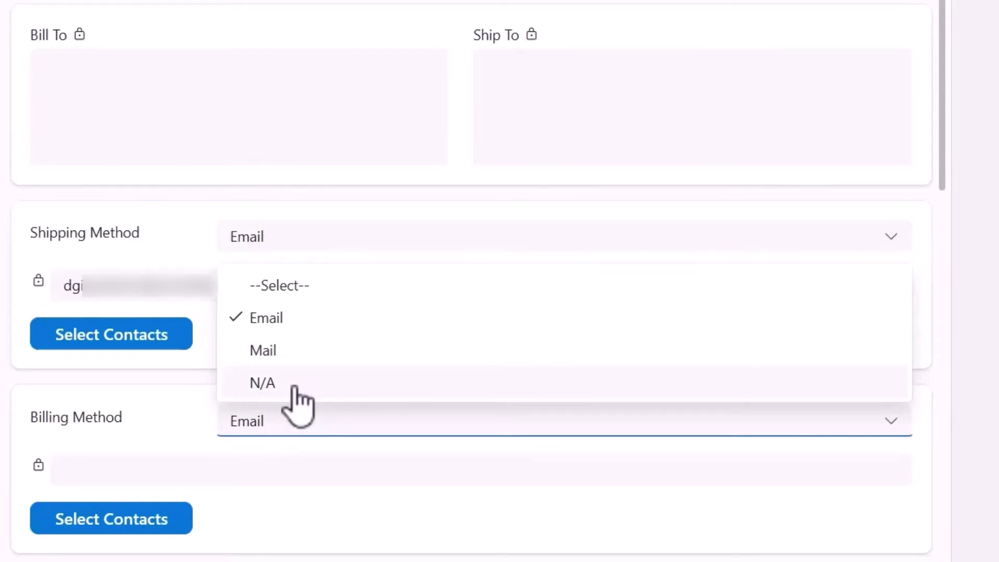
left_click(283, 328)
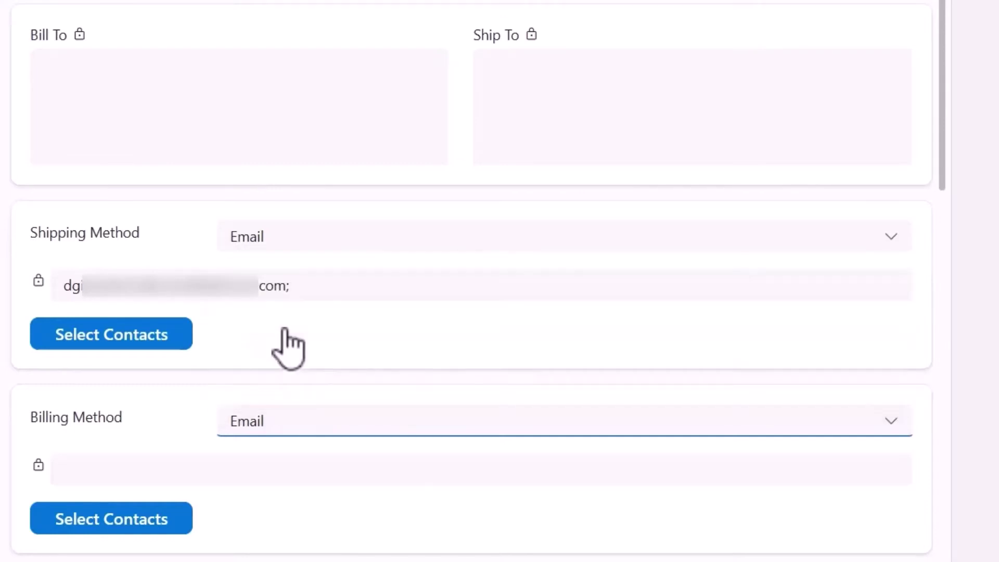
left_click(114, 530)
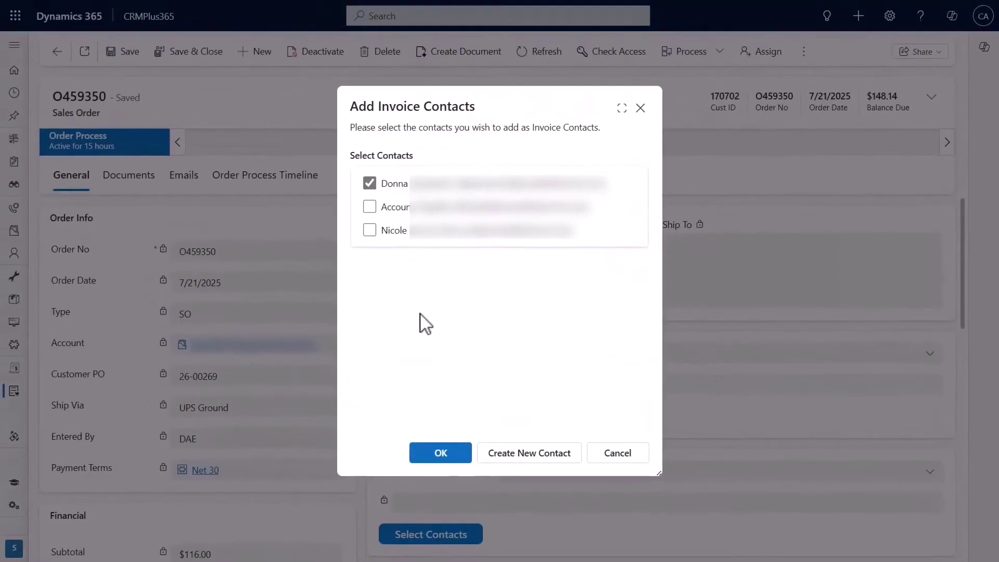
left_click(370, 207)
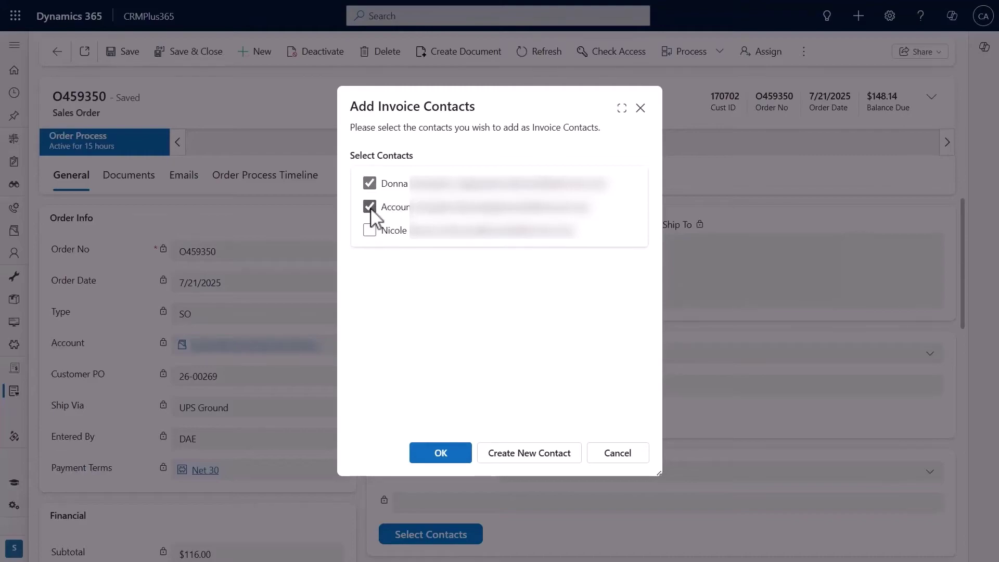
left_click(459, 455)
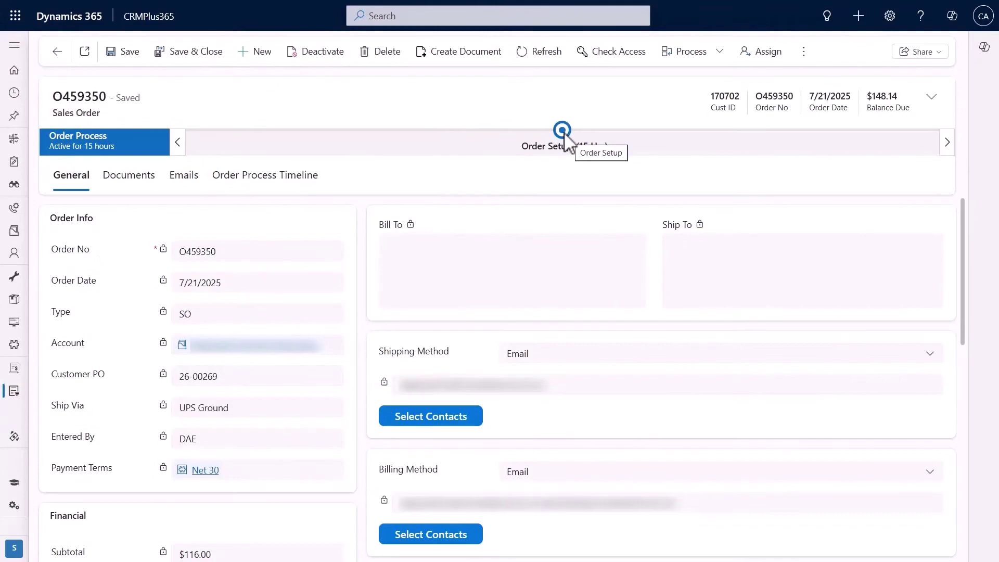
- In the Order Setup stage, set Order Type to Direct and Art Dept. Req'd? to Yes with Proof
left_click(565, 139)
left_click(689, 214)
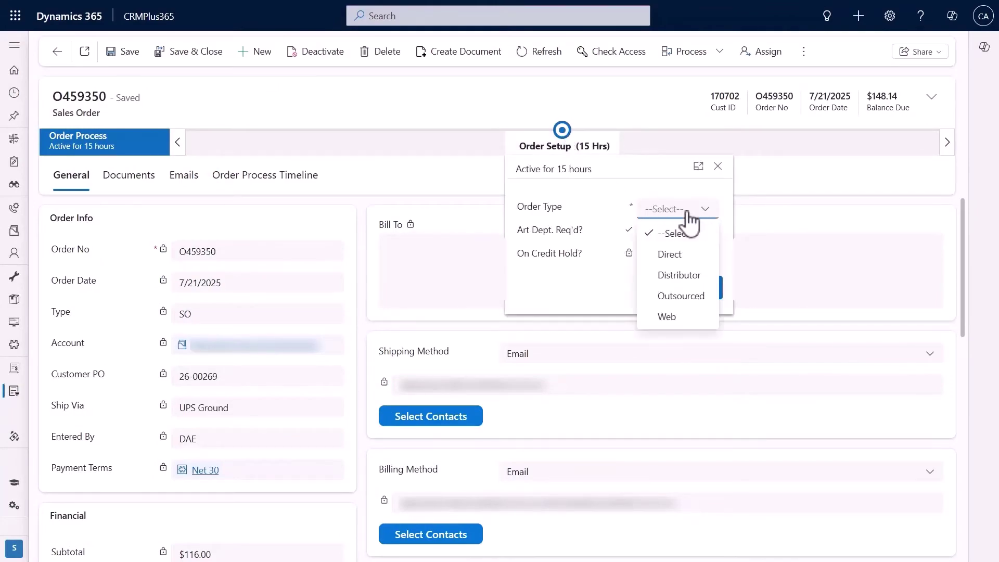
left_click(676, 254)
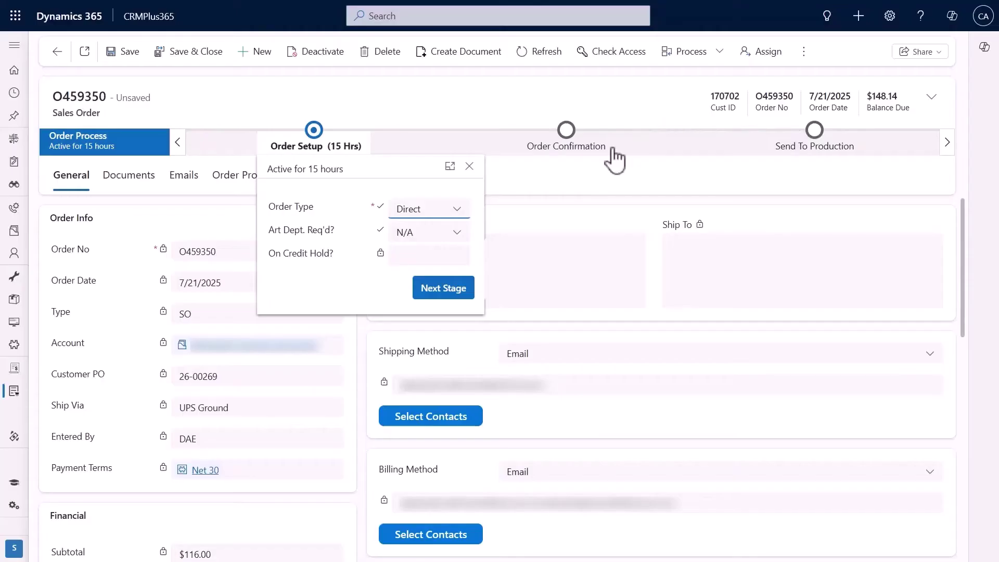
left_click(456, 239)
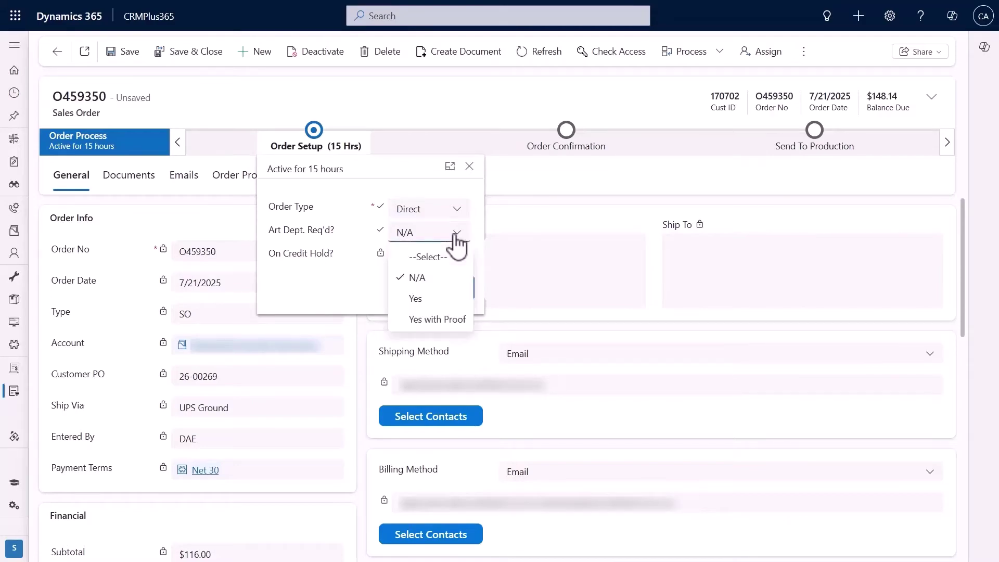
left_click(424, 299)
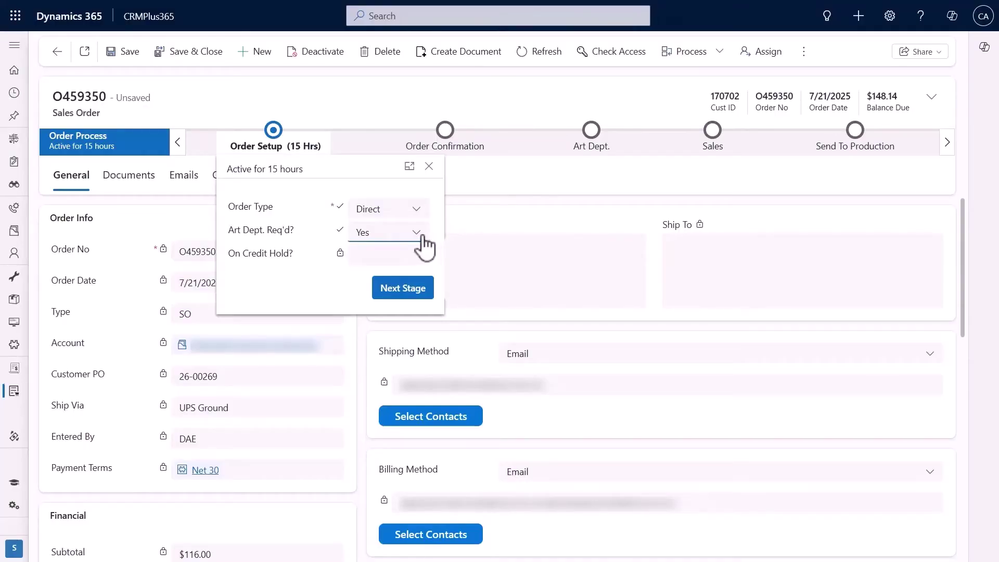
left_click(423, 242)
left_click(408, 270)
left_click(401, 323)
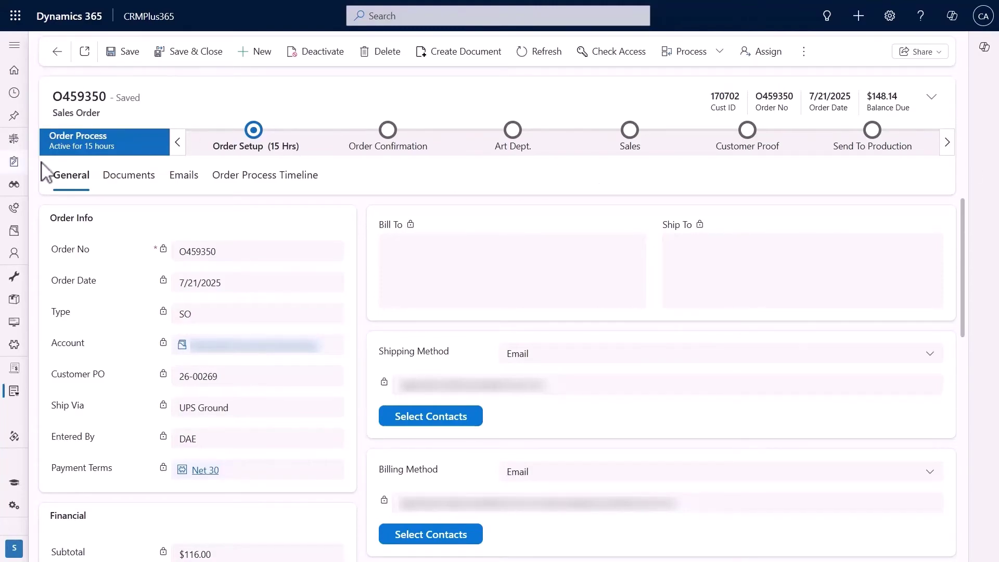
left_click(183, 177)
left_click(162, 281)
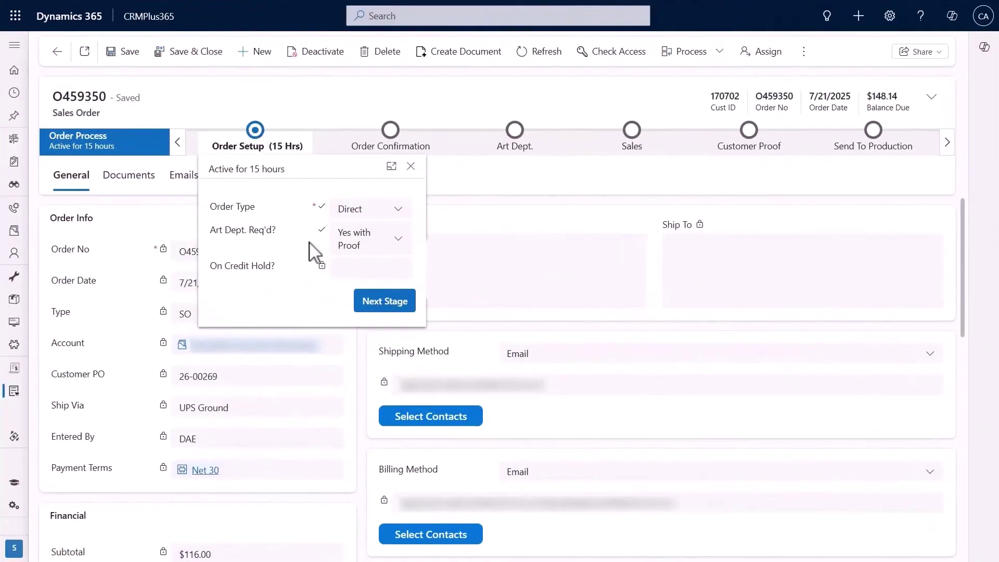
- Advance the order process from Order Setup to the Order Confirmation stage and dismiss the stage details
left_click(385, 307)
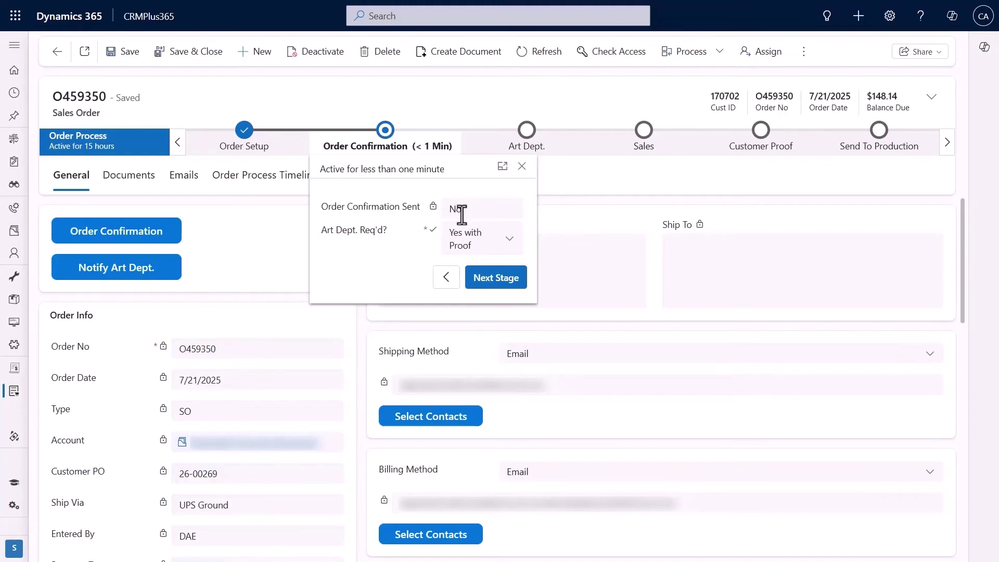
left_click(401, 93)
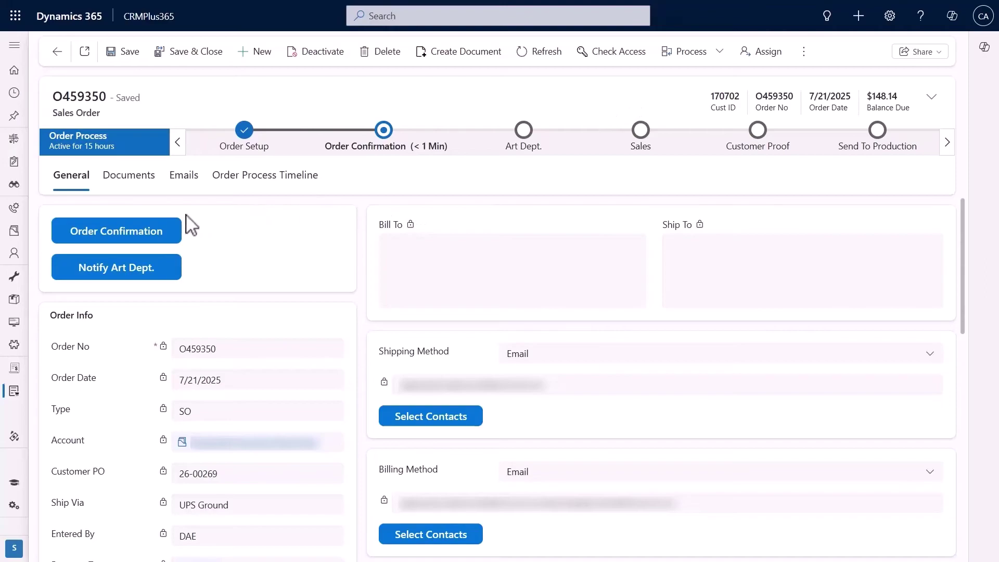
- Create the order confirmation email to the second listed contact, copying one internal user and adding no additional contacts
left_click(135, 240)
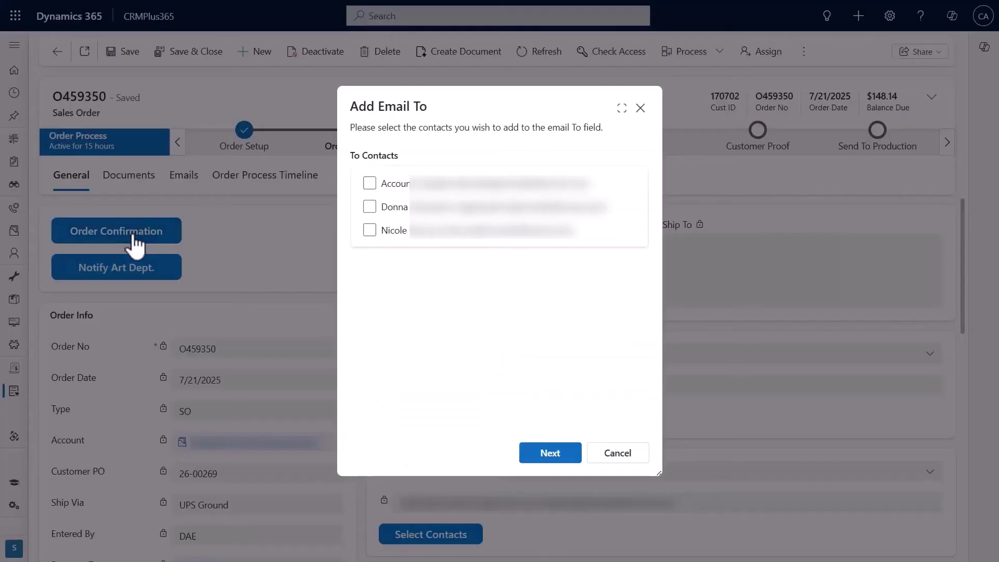
left_click(369, 207)
left_click(554, 453)
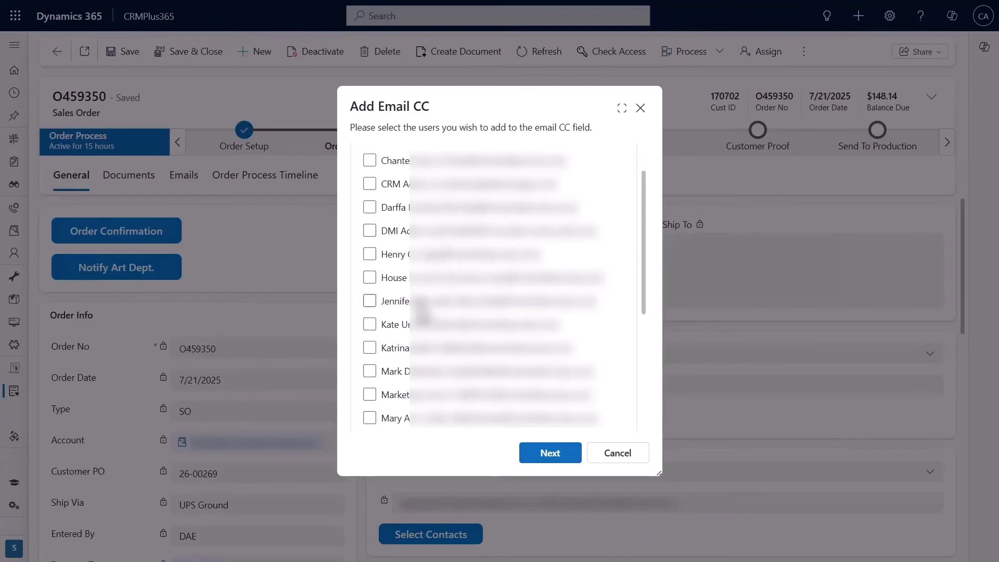
left_click(369, 371)
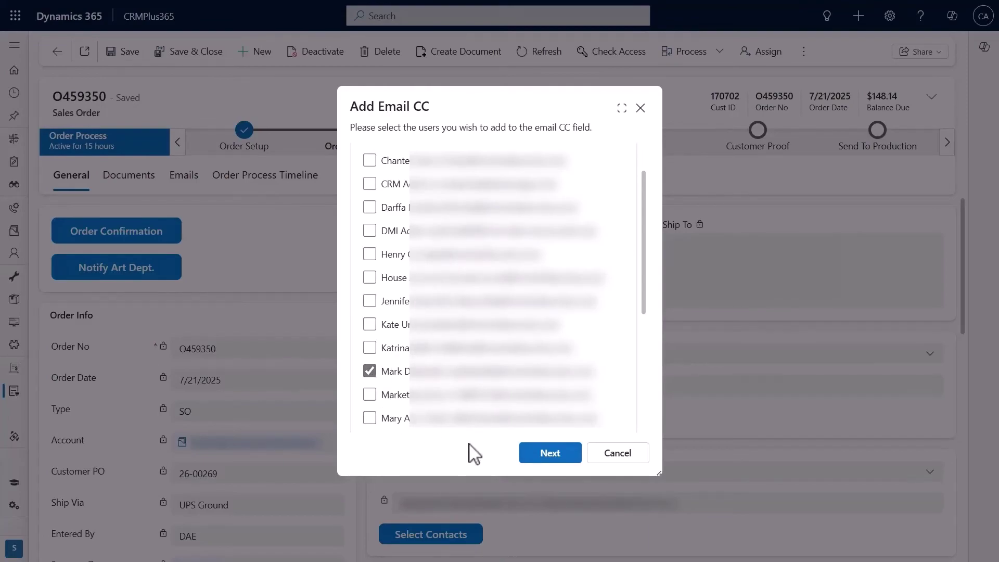
left_click(549, 457)
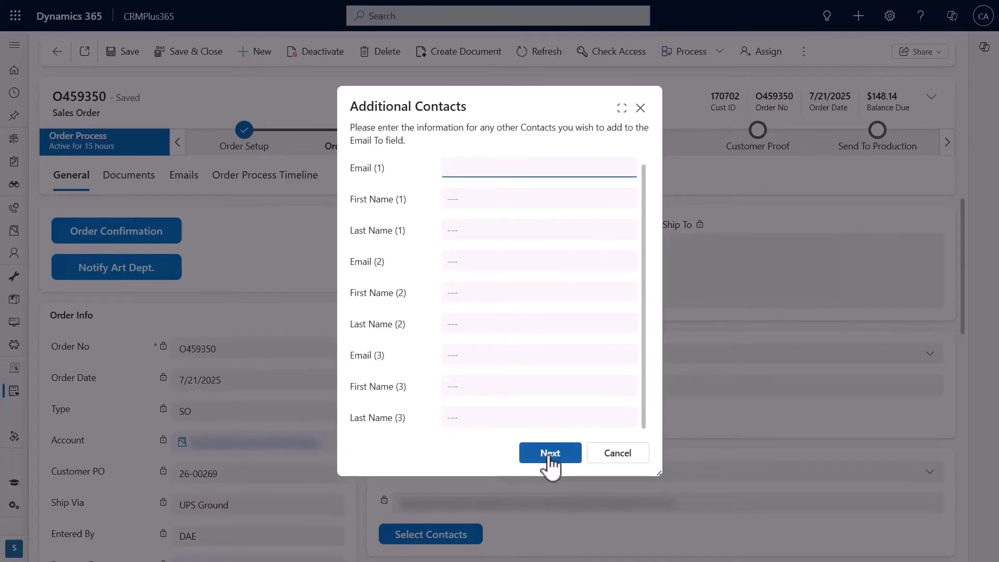
left_click(546, 457)
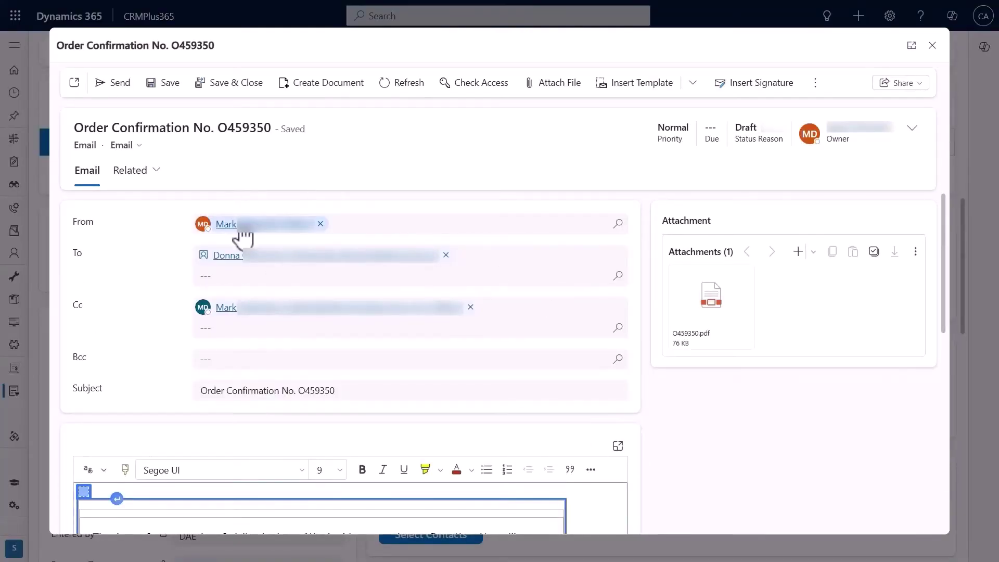
- Review the order confirmation email's recipients, message and PDF attachment preview, and send the email
mouse_move(239, 229)
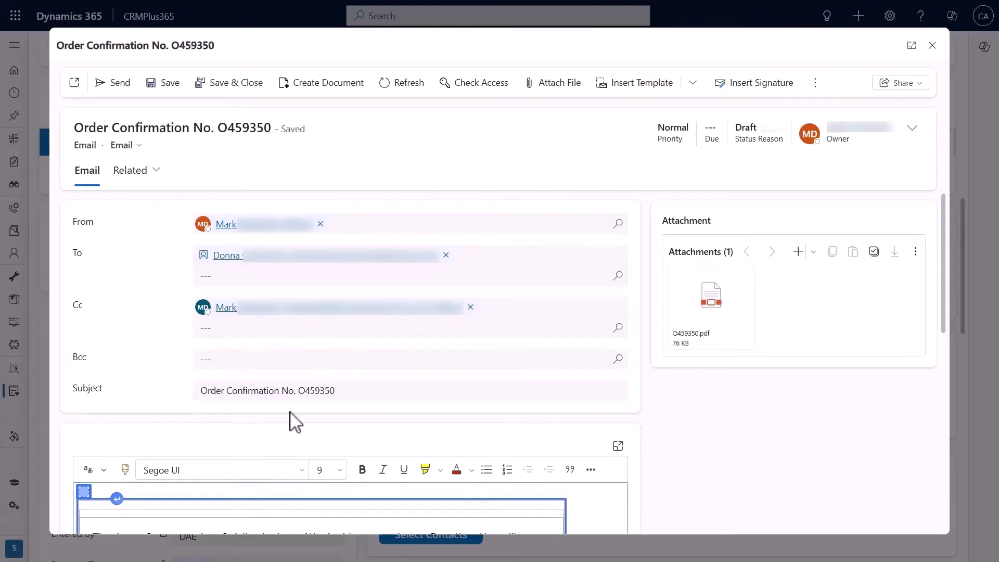
scroll(345, 417, "down", 5)
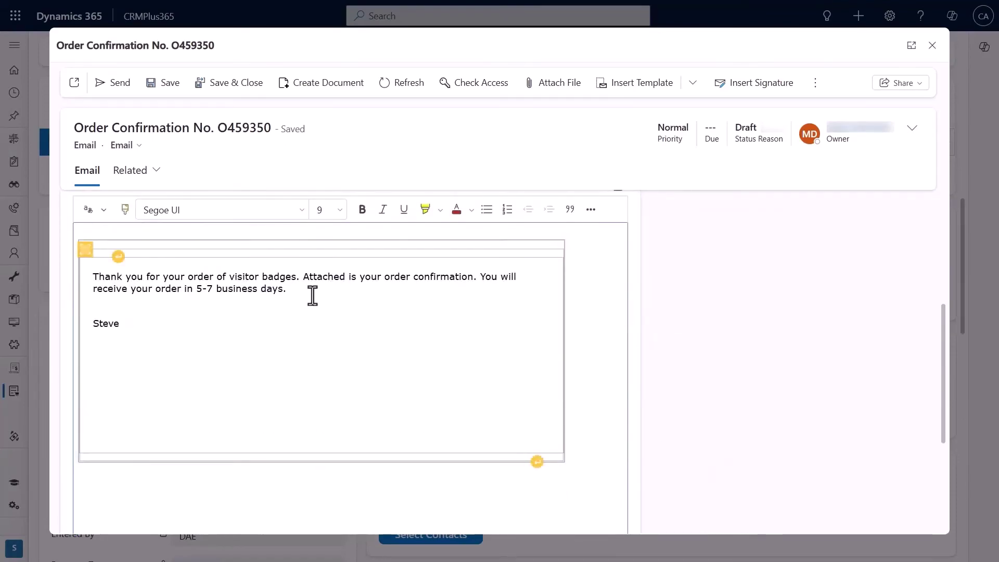
scroll(319, 315, "up", 5)
mouse_move(704, 296)
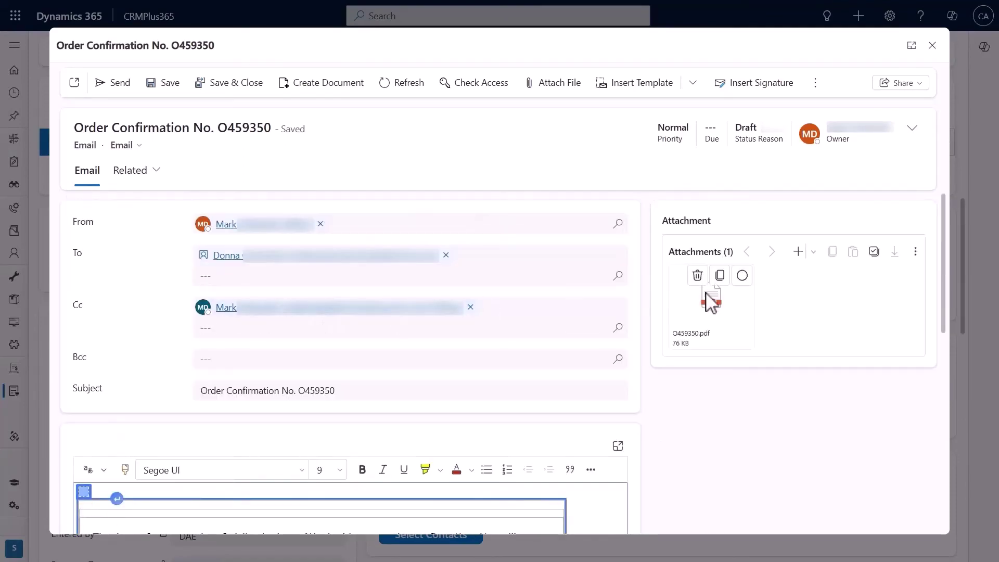
left_click(711, 299)
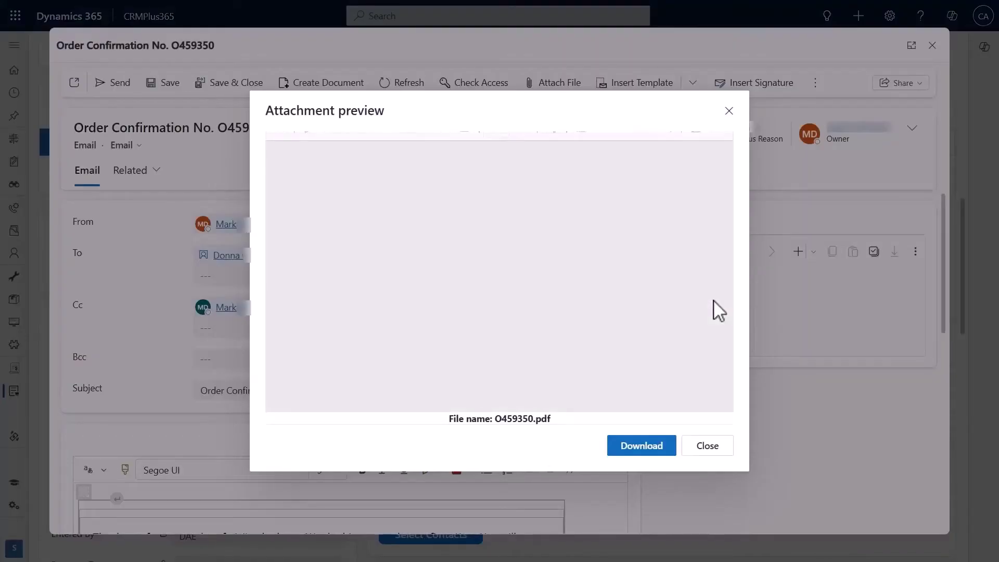
left_click(706, 451)
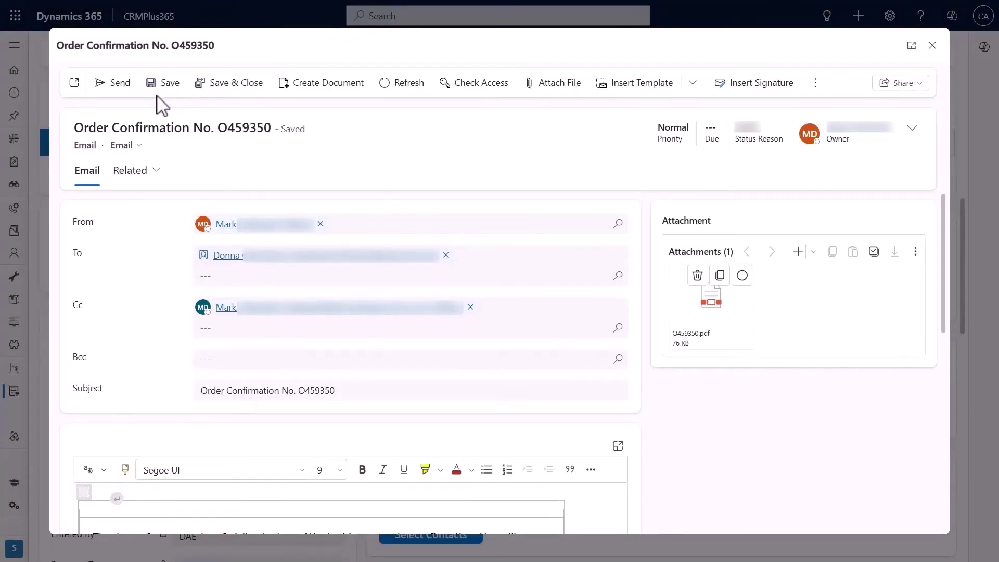
left_click(113, 88)
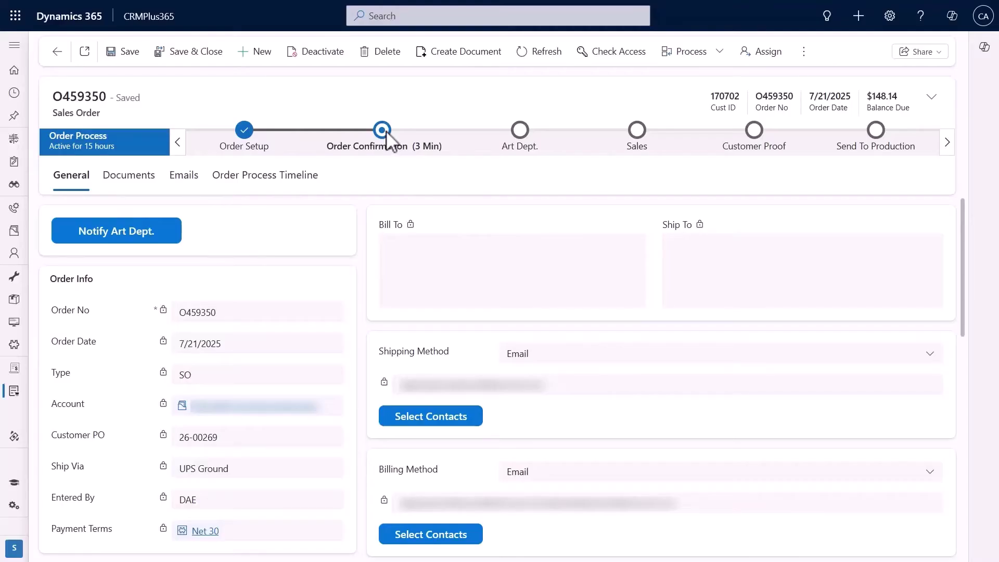
- Check in the Order Confirmation stage details whether the order confirmation has been sent
left_click(386, 135)
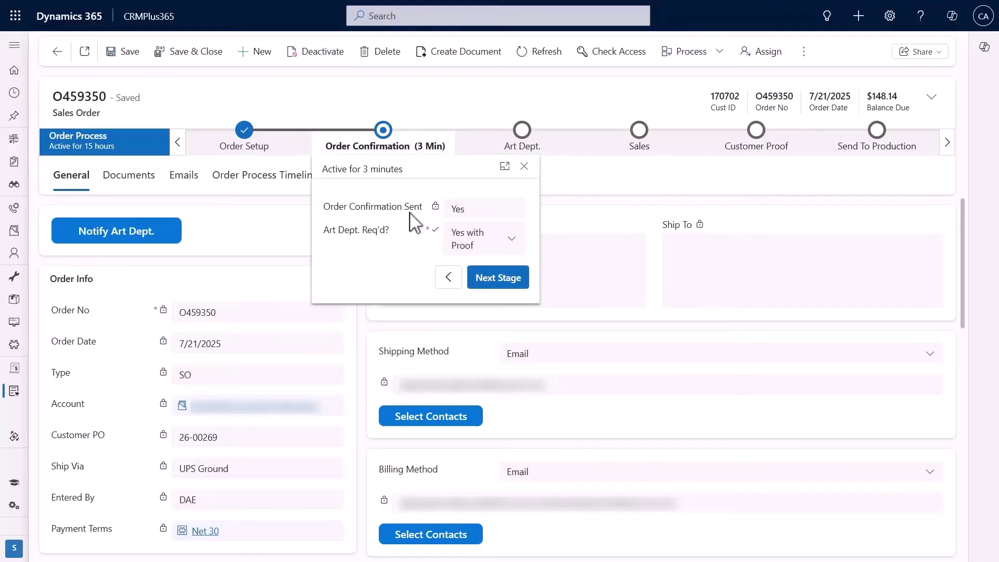
left_click(383, 103)
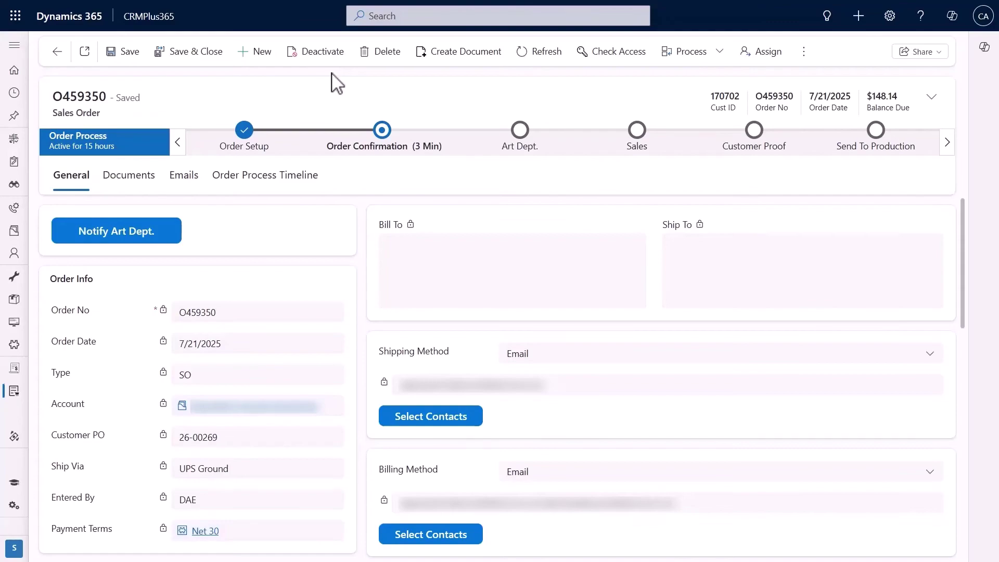
left_click(390, 142)
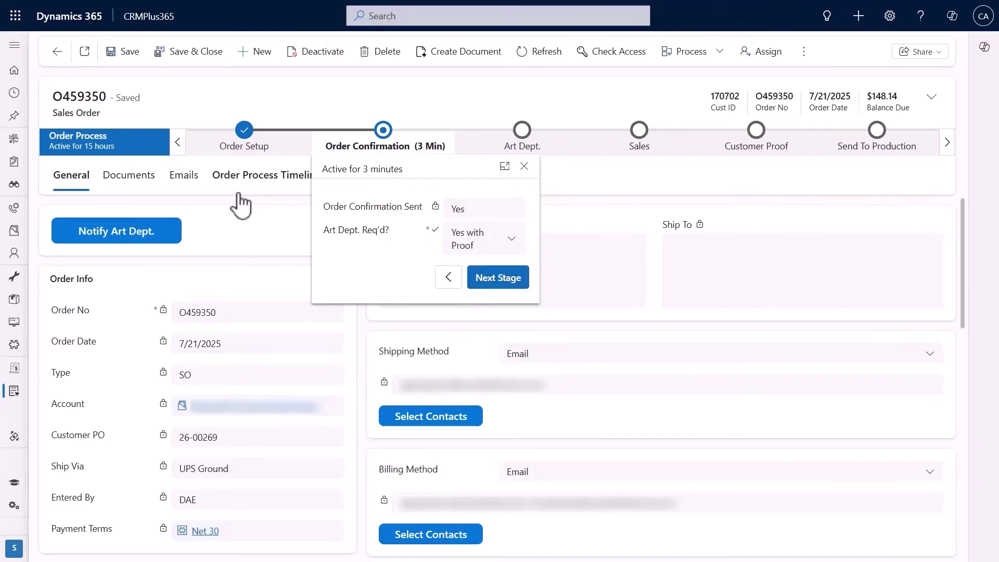
- Send the artwork-needed email to the art department, adding to its message that the order is very similar to another order, cited by number
left_click(120, 234)
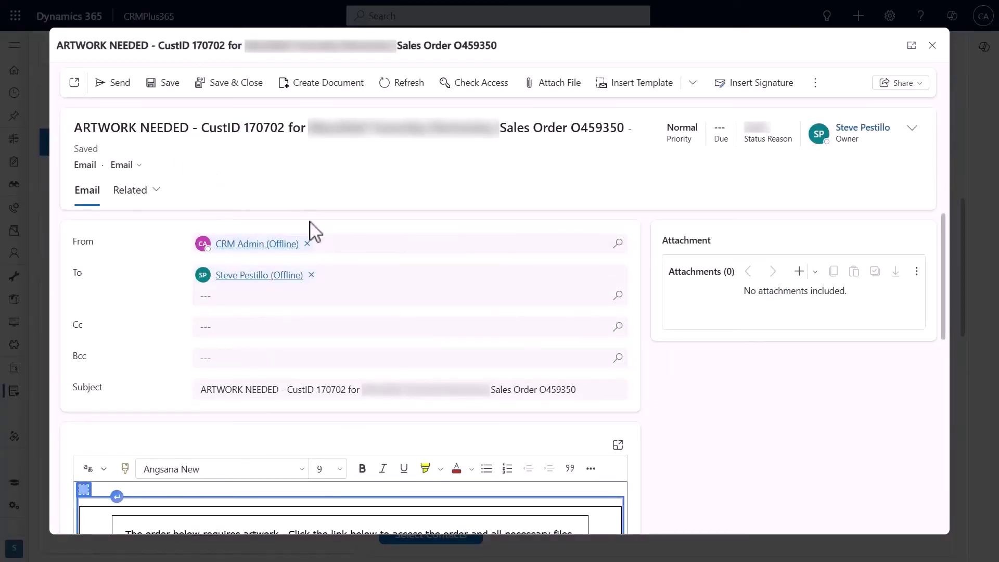
scroll(373, 290, "down", 3)
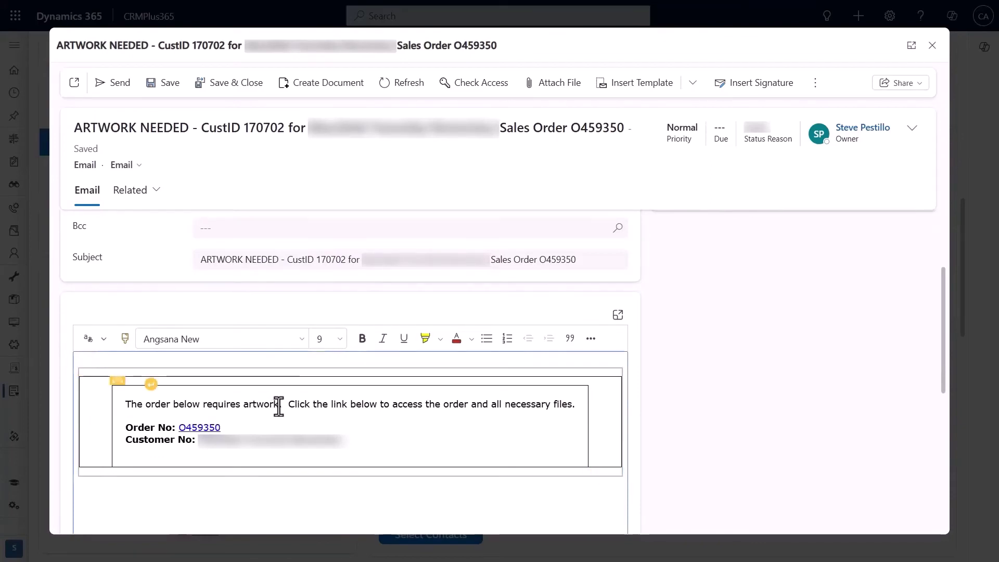
left_click(279, 405)
type(".  It's very similar to Order #O459349")
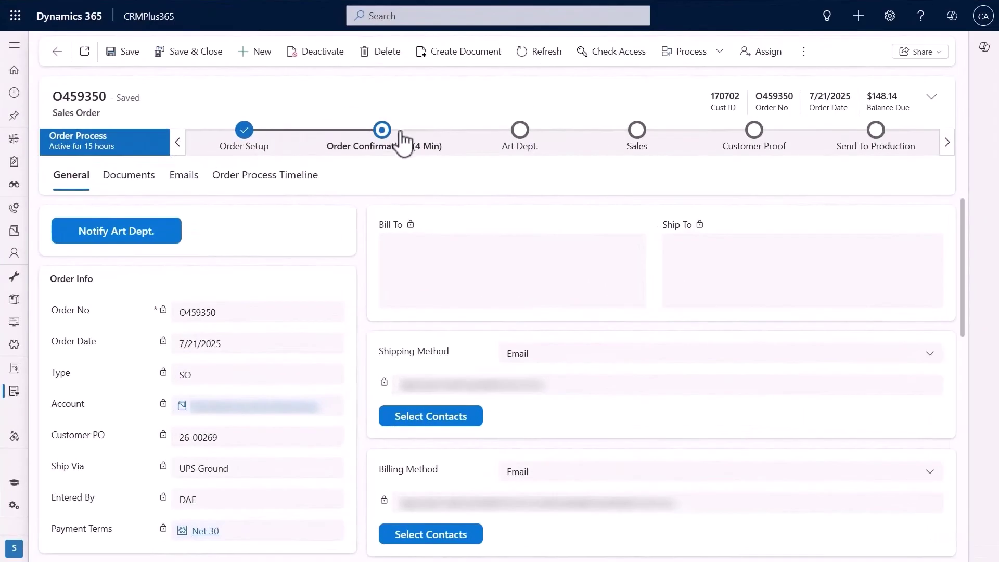
- Advance the order process from Order Confirmation to the Art Dept. stage and dismiss the stage details
left_click(389, 147)
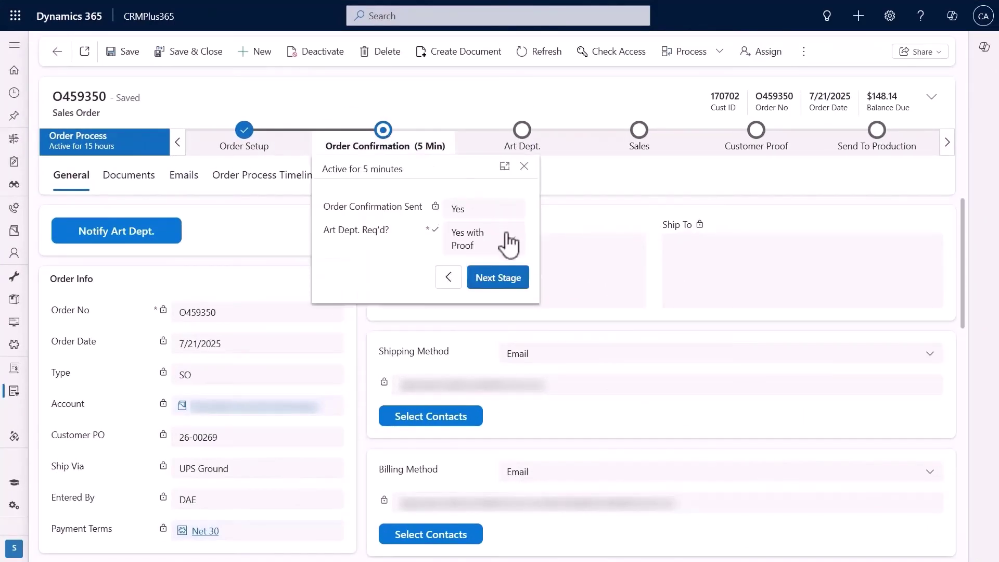
left_click(513, 284)
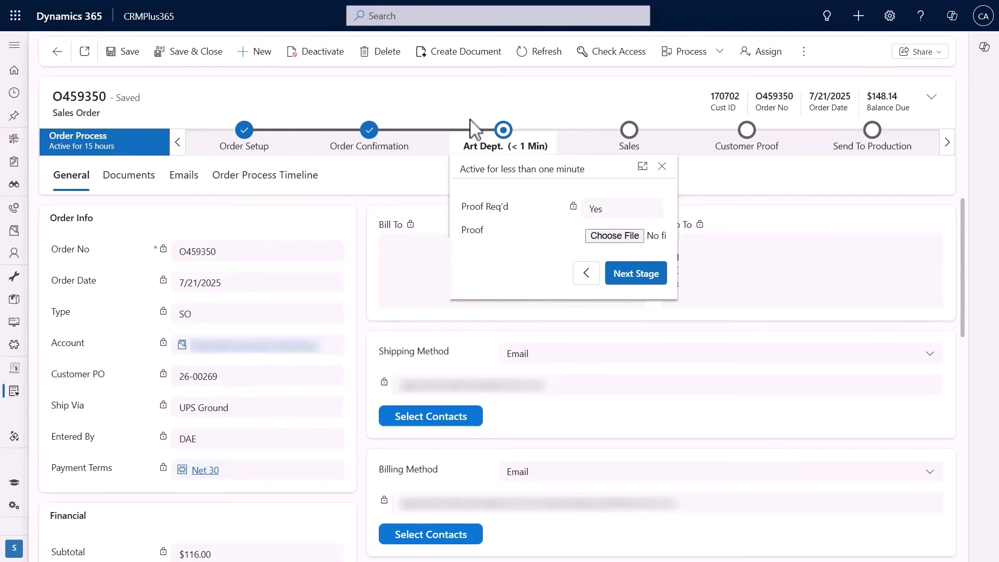
left_click(462, 99)
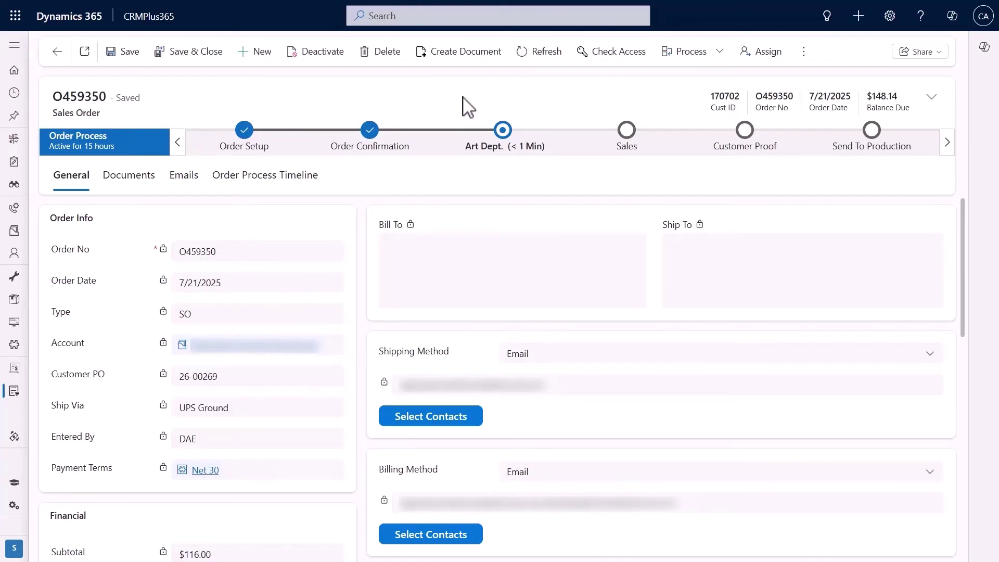
- Upload the customer proof PDF in the Art Dept. stage, advance to the Sales stage and dismiss the stage details
left_click(503, 141)
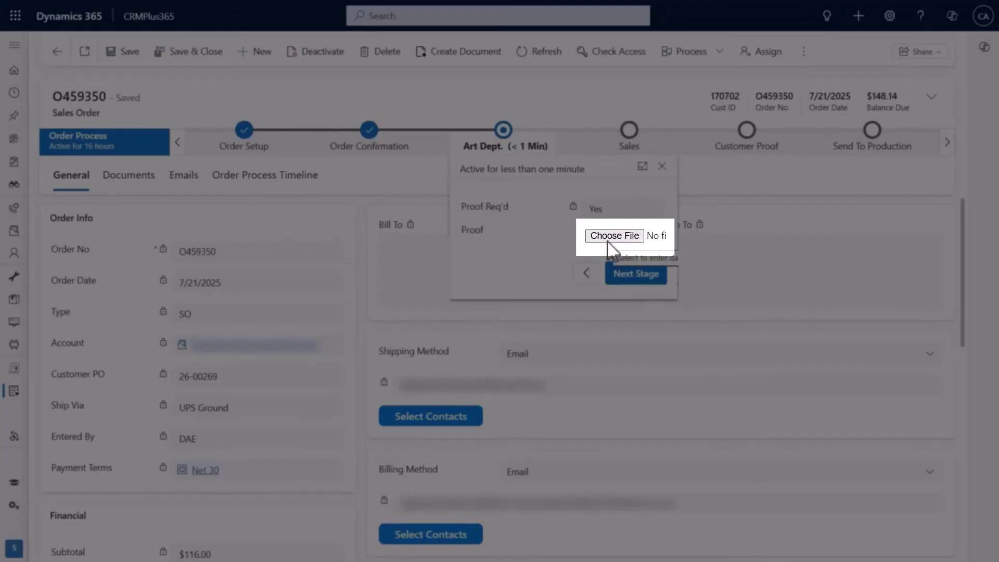
left_click(614, 235)
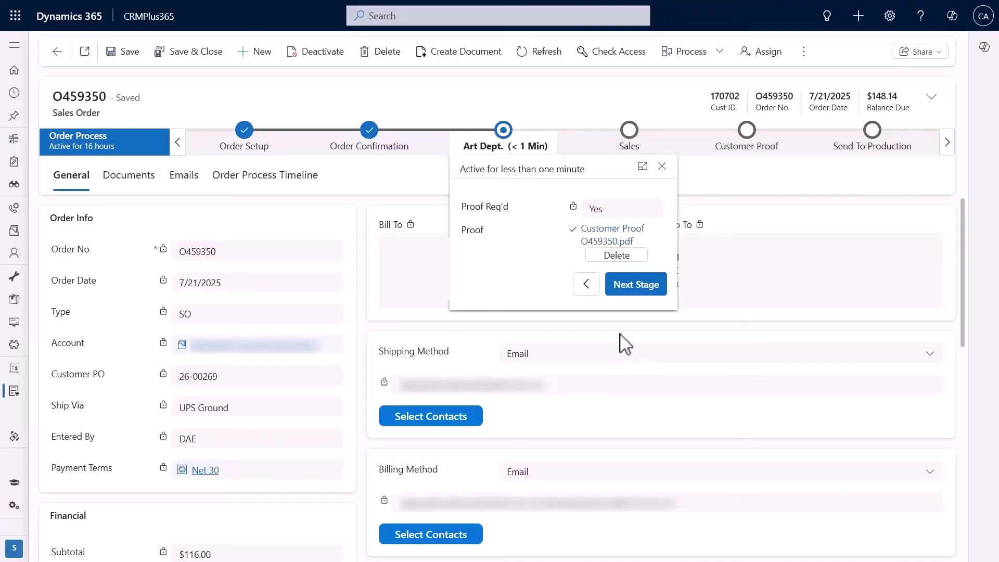
left_click(640, 291)
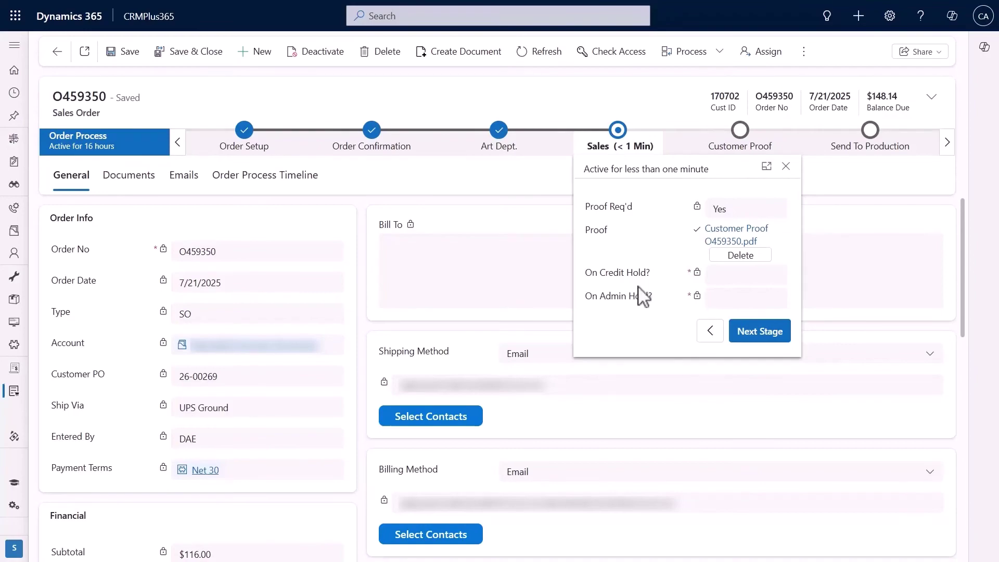
left_click(585, 95)
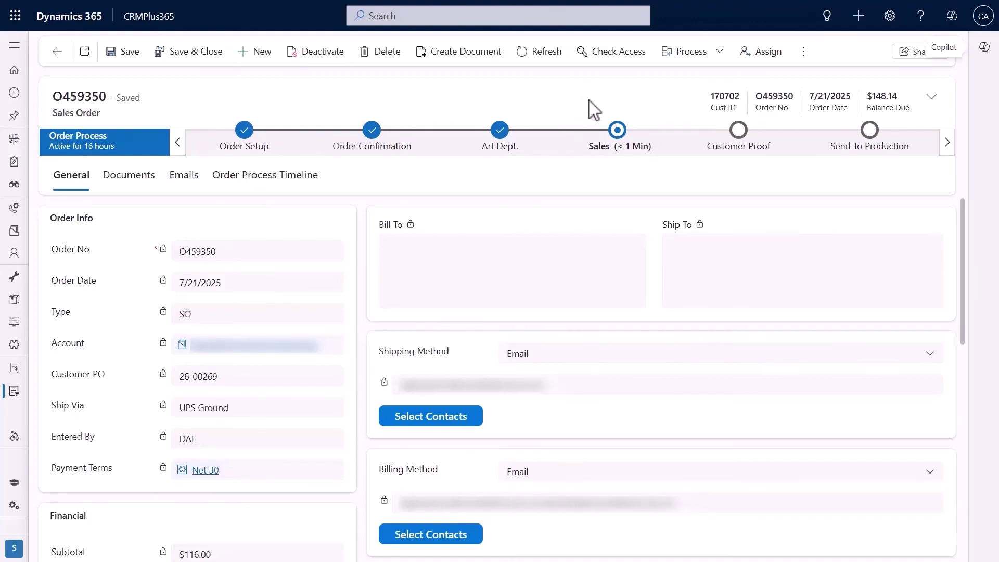
- Check the credit and admin hold fields in the Sales stage and advance the order process to the Customer Proof stage
left_click(619, 140)
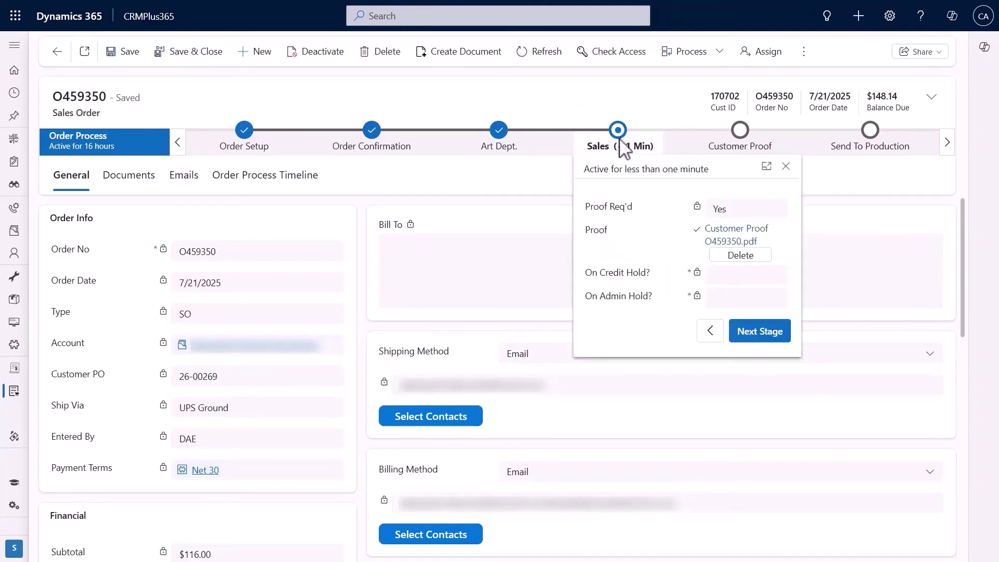
left_click(760, 331)
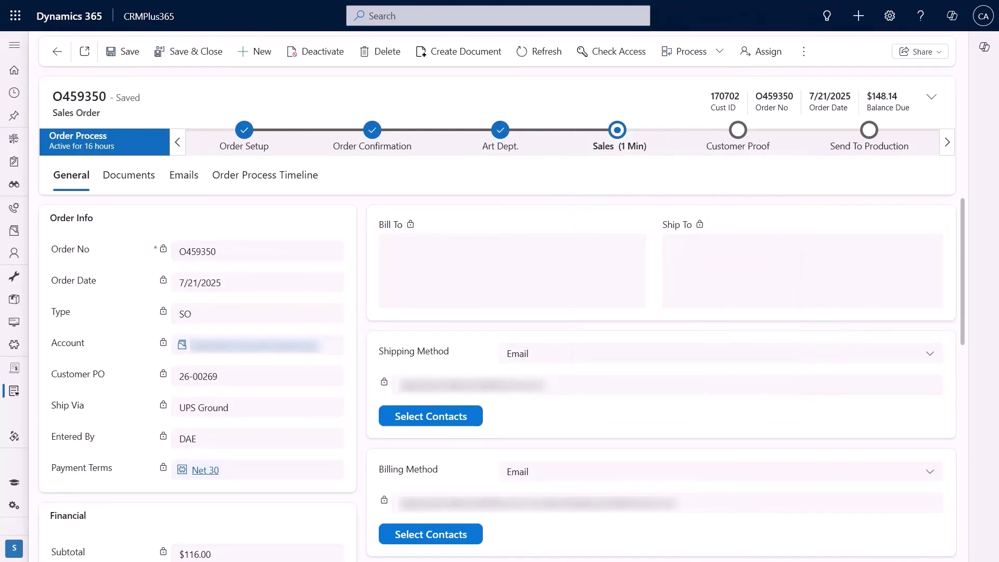
left_click(618, 135)
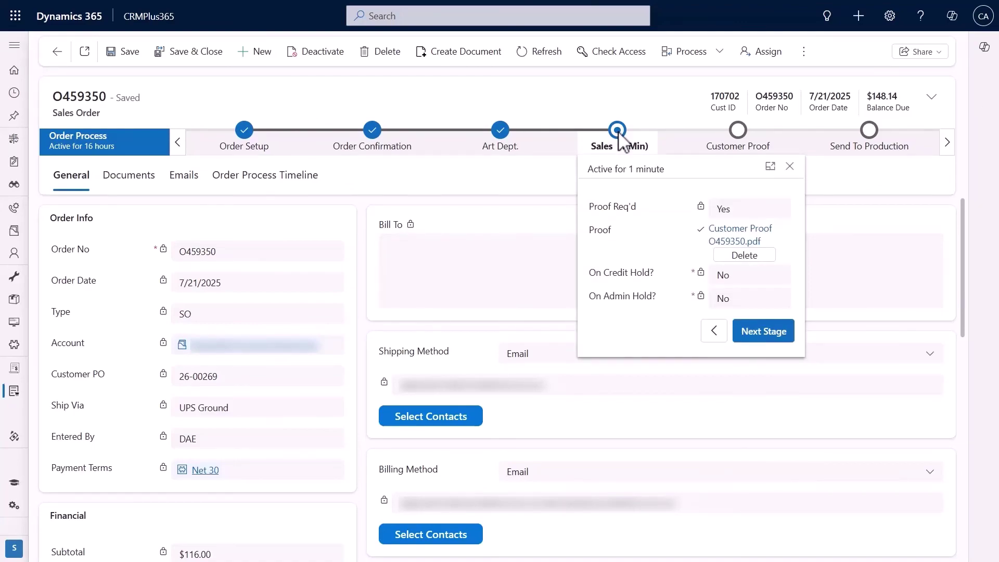
left_click(763, 333)
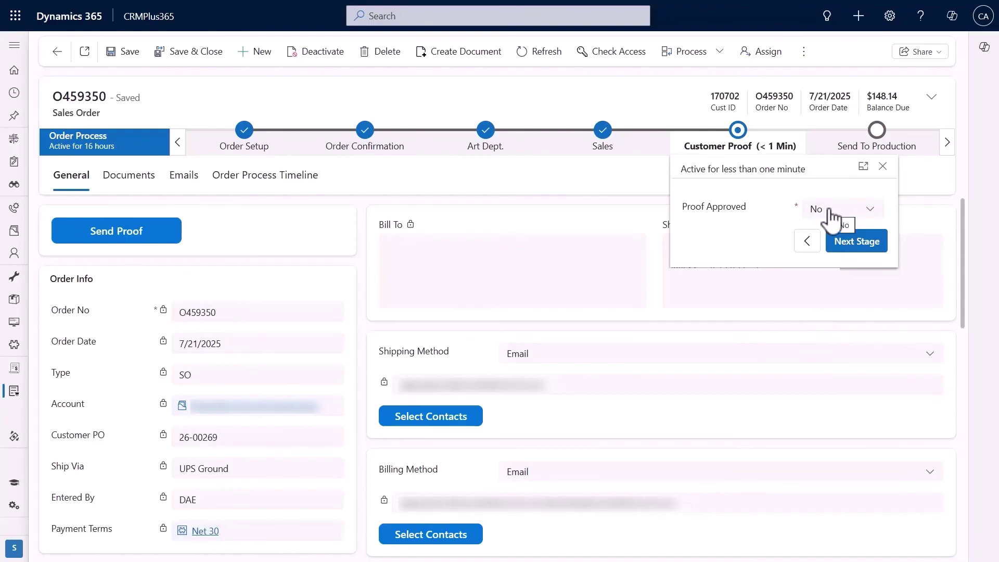
left_click(630, 96)
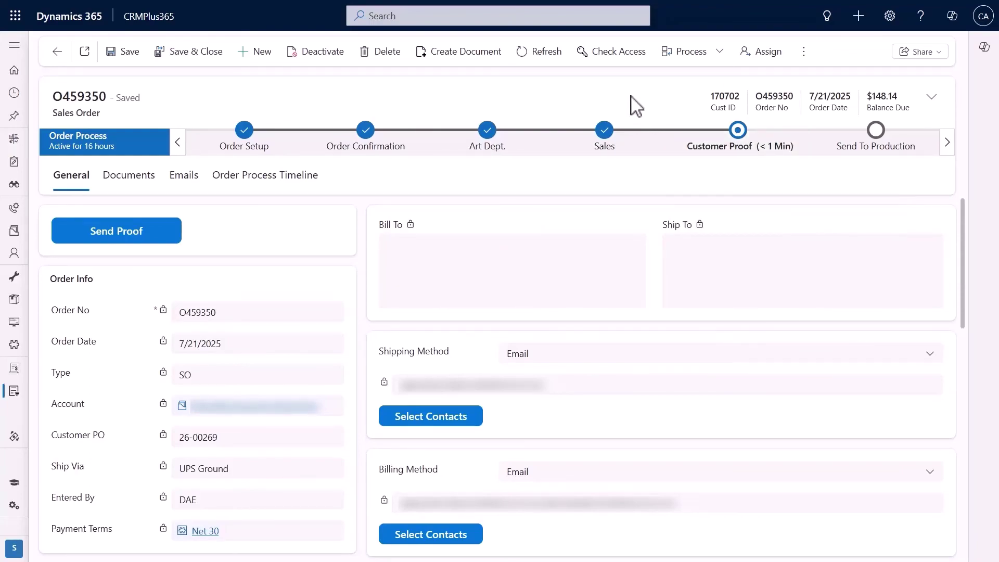
- Create the proof confirmation request email to the customer contact and review its recipients, message and attached proof PDF
left_click(106, 223)
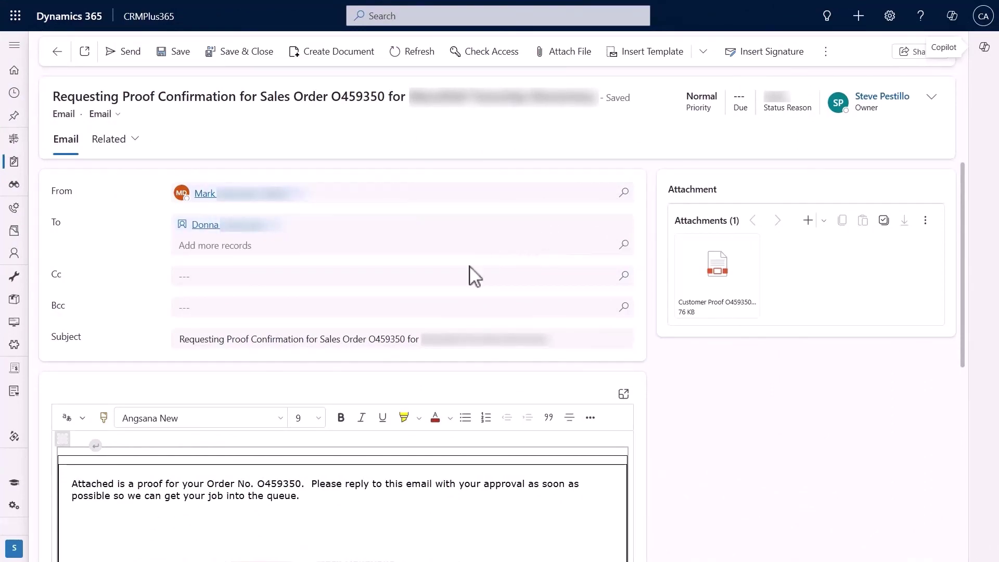
scroll(466, 394, "down", 1)
scroll(458, 395, "down", 3)
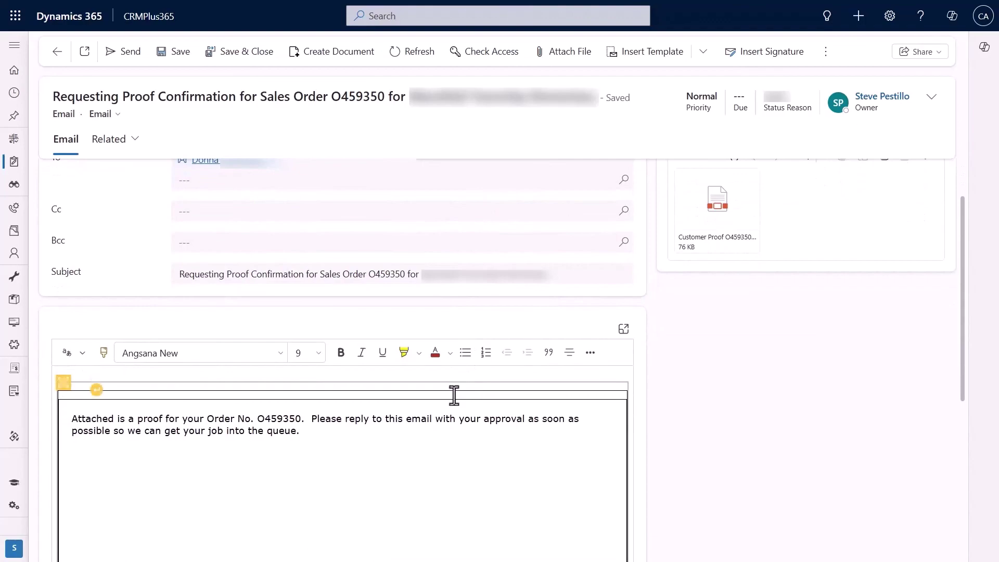
scroll(453, 394, "up", 4)
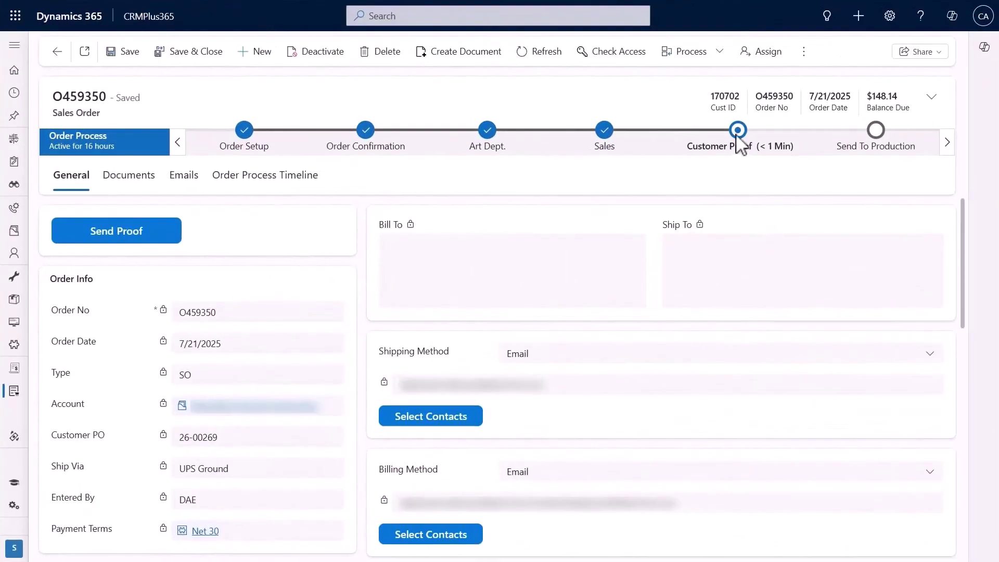
- Set Proof Approved to Yes in the Customer Proof stage and advance the order process to Send To Production
left_click(737, 131)
left_click(829, 208)
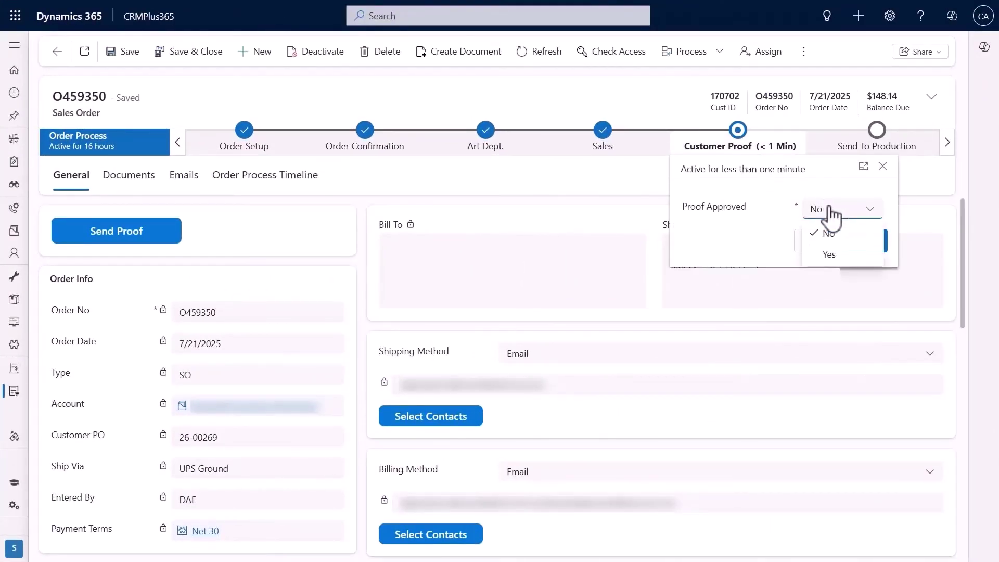
left_click(831, 255)
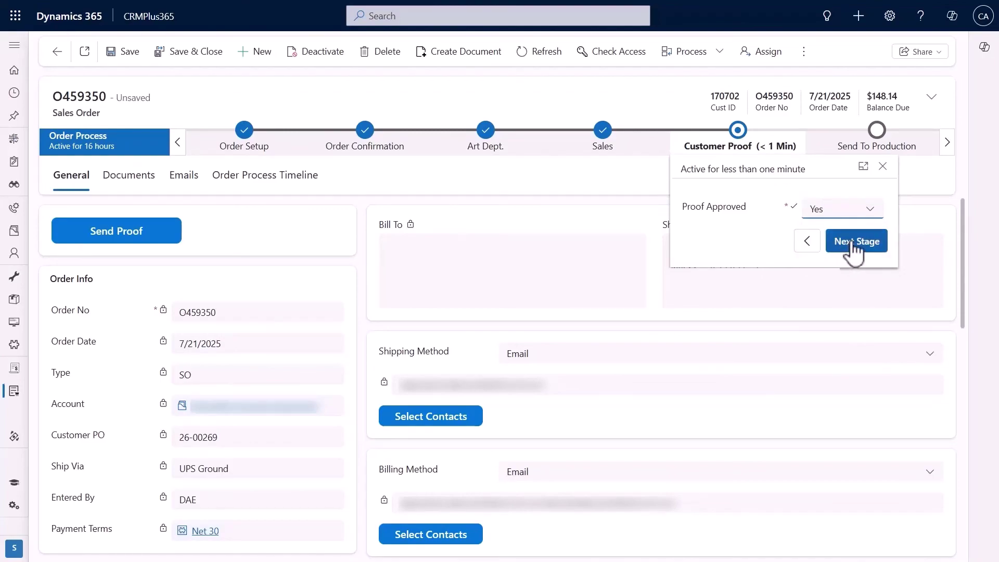
left_click(853, 242)
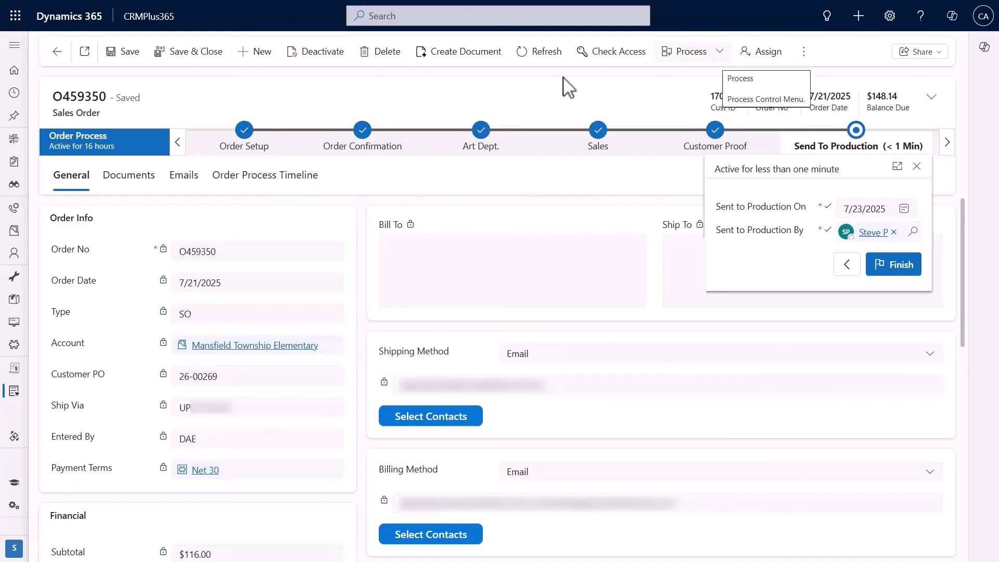
left_click(505, 95)
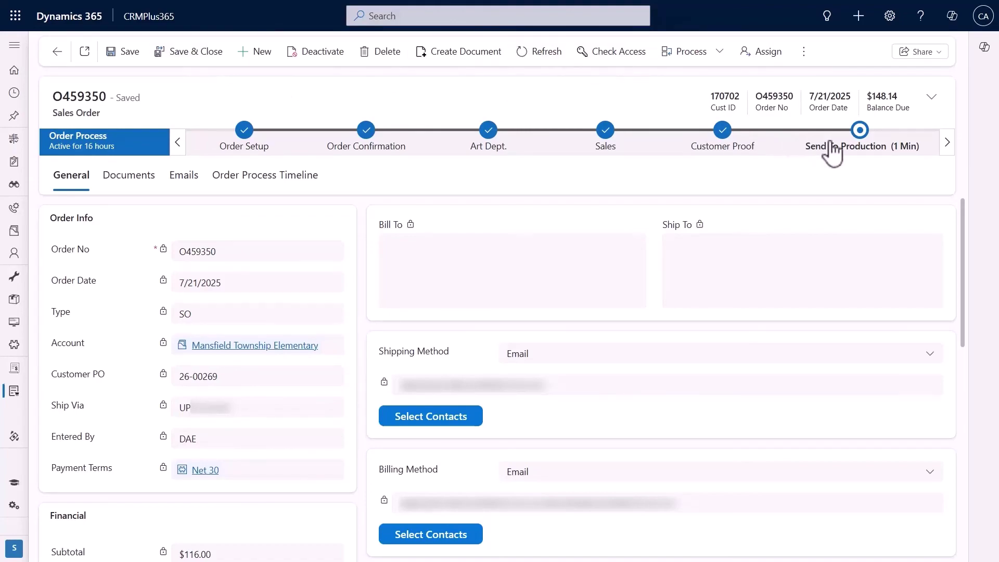
- Review the order process timeline entries from the most recent stage action back to Order Setup
left_click(256, 181)
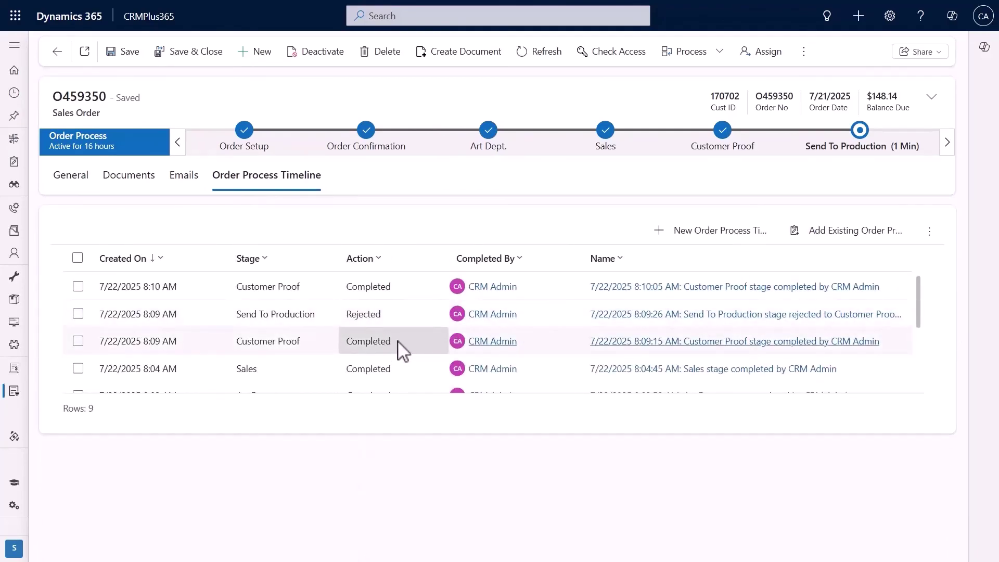
scroll(397, 340, "down", 1)
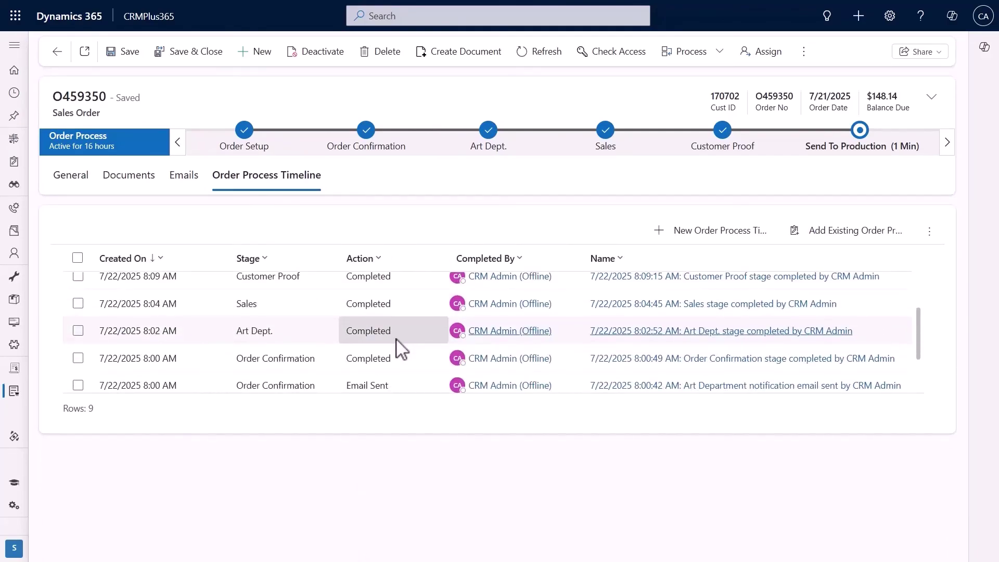
scroll(397, 339, "down", 1)
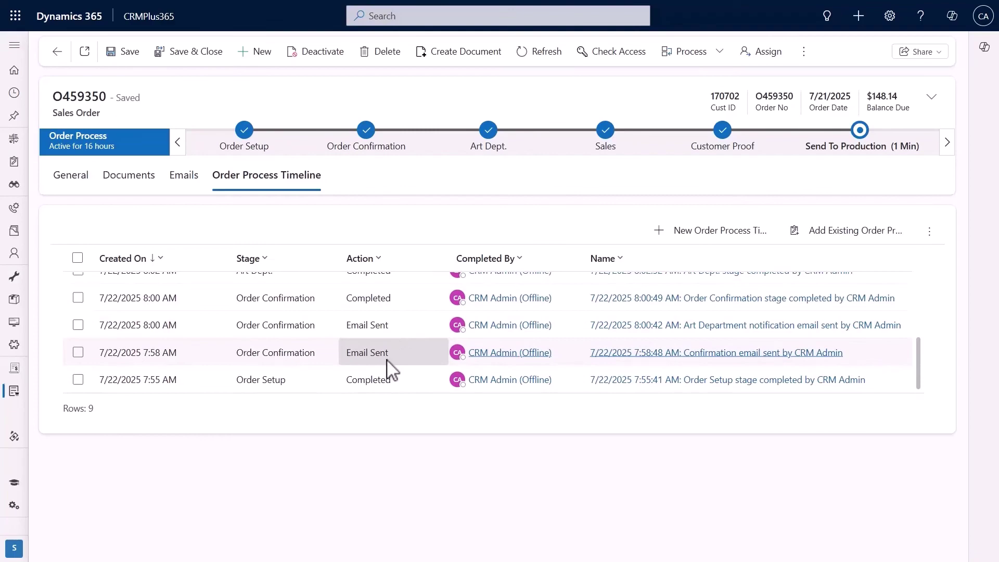